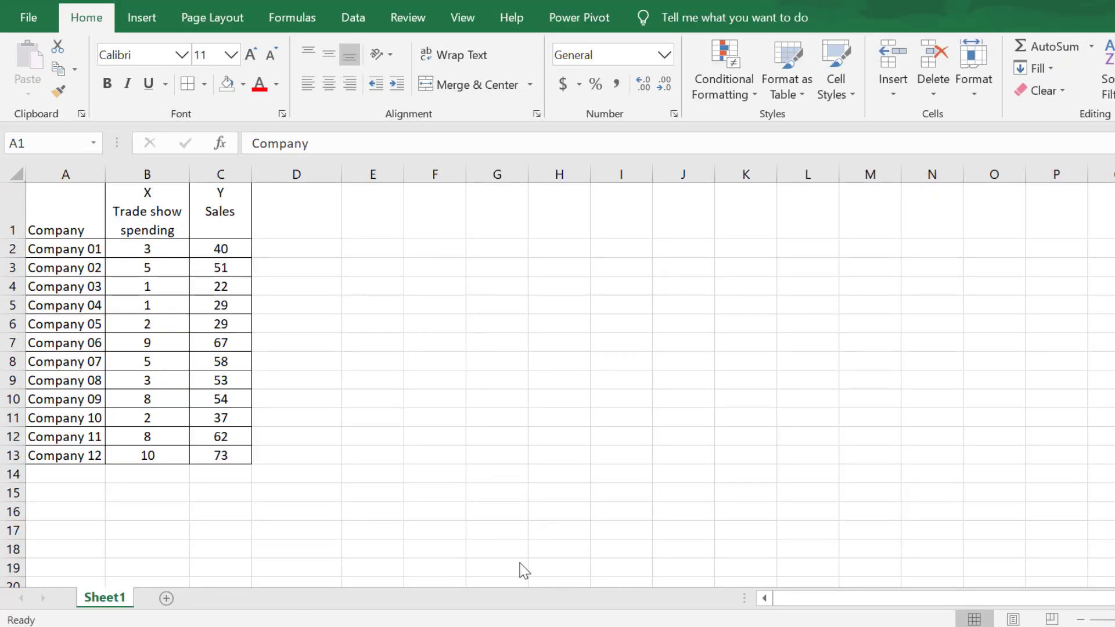
# Step: Review the Company, X trade show spending and Y sales column headers
pyautogui.click(96, 214)
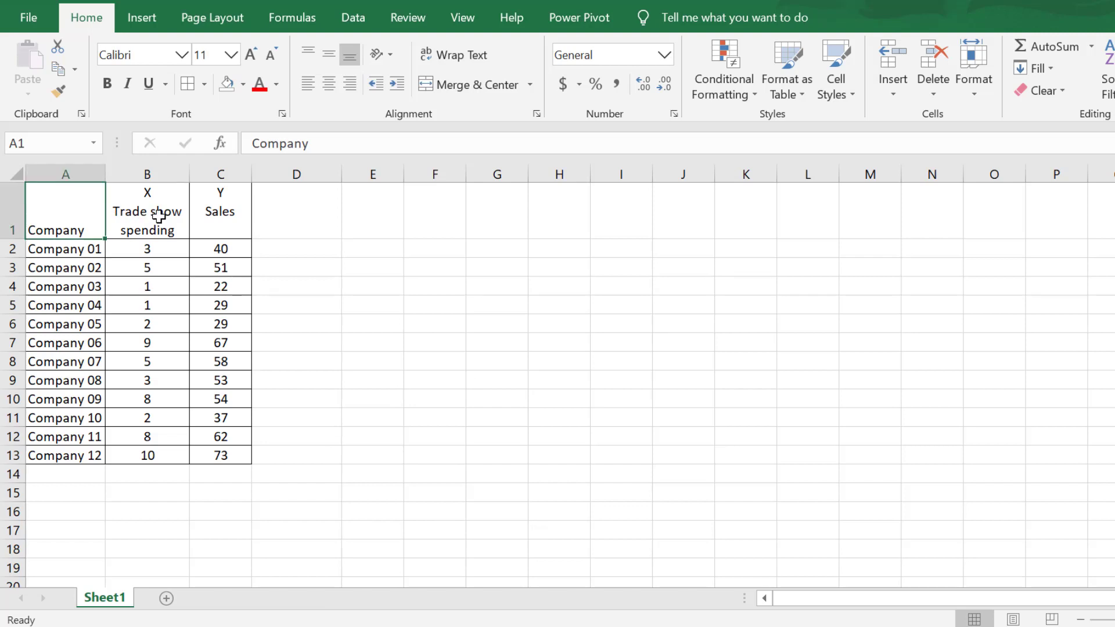
pyautogui.click(159, 215)
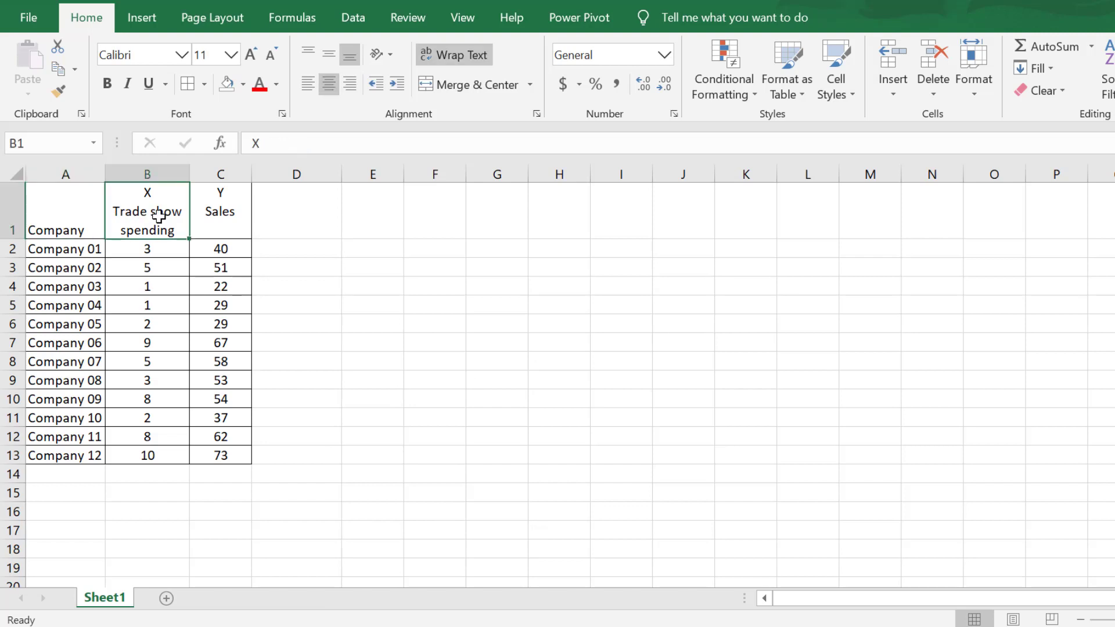
pyautogui.click(229, 219)
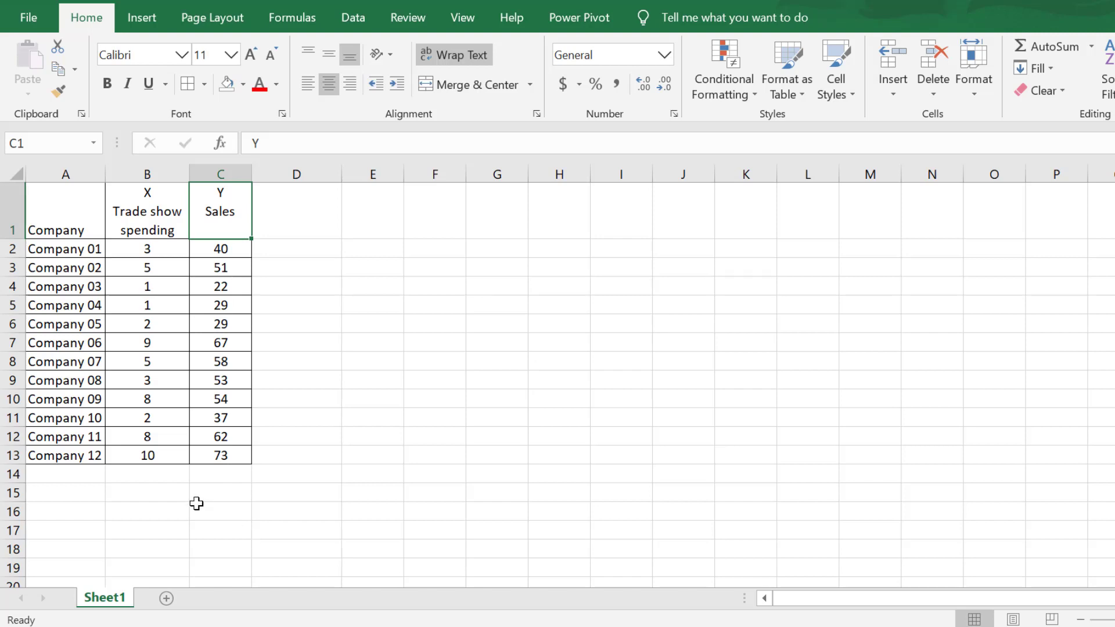
# Step: Type the label R in B15, then abandon the half-typed =CORREL( in C15
pyautogui.click(160, 497)
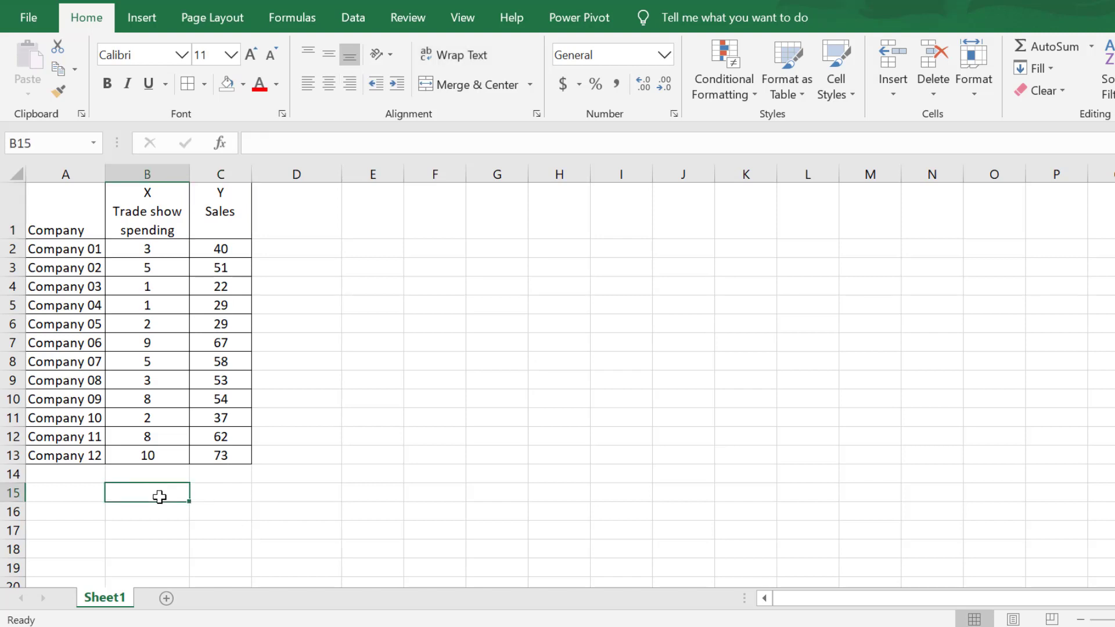
pyautogui.write('R')
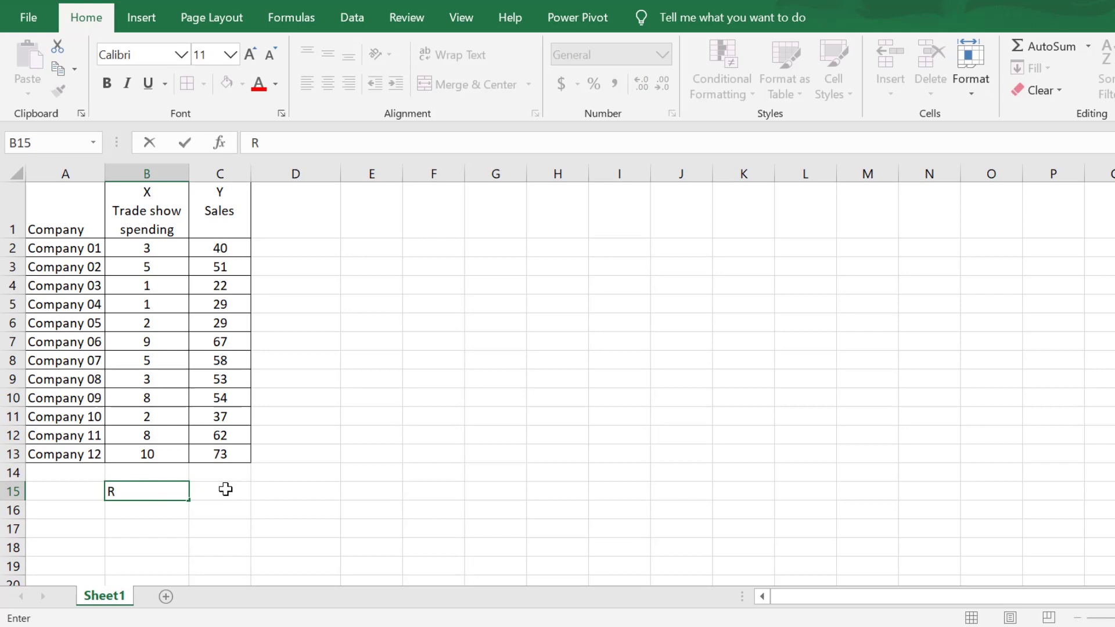
pyautogui.click(226, 491)
pyautogui.write('=C')
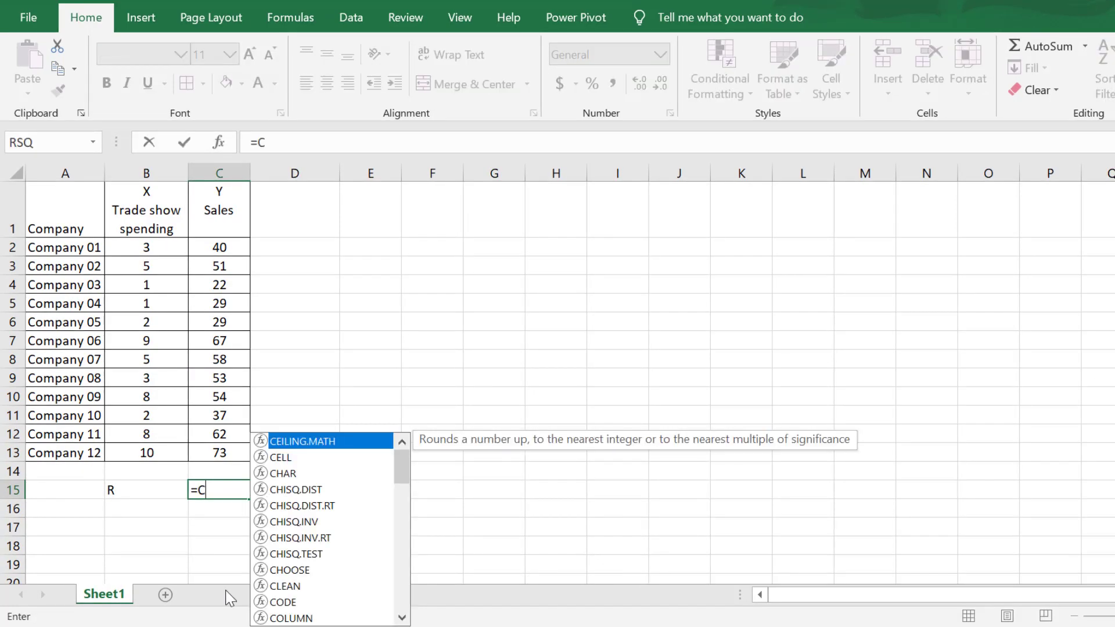
pyautogui.write('ORRE')
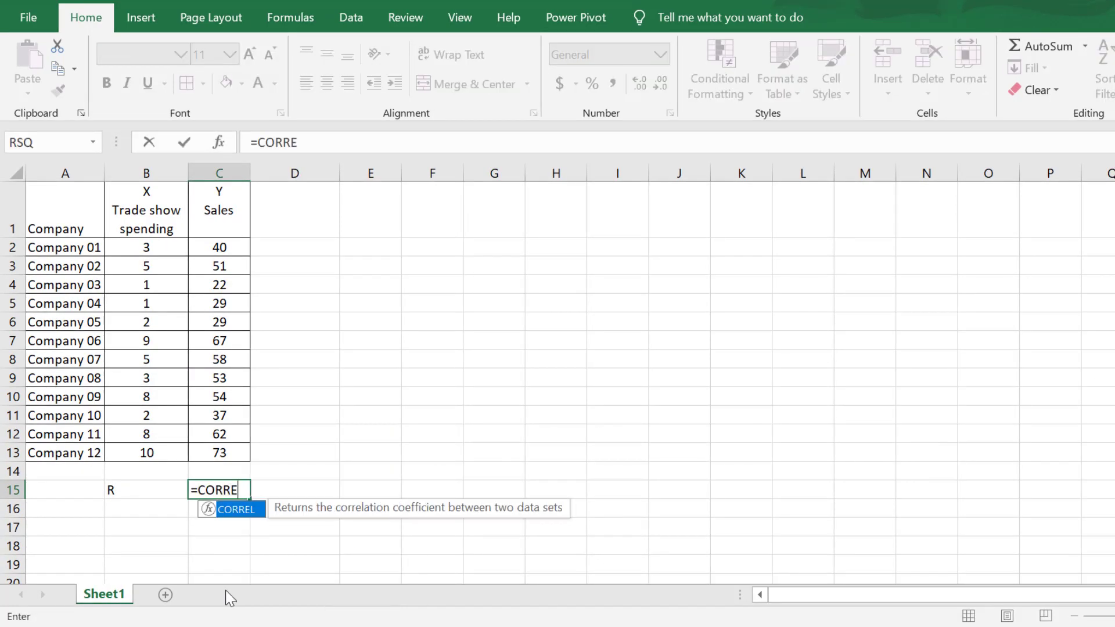
pyautogui.write('L(')
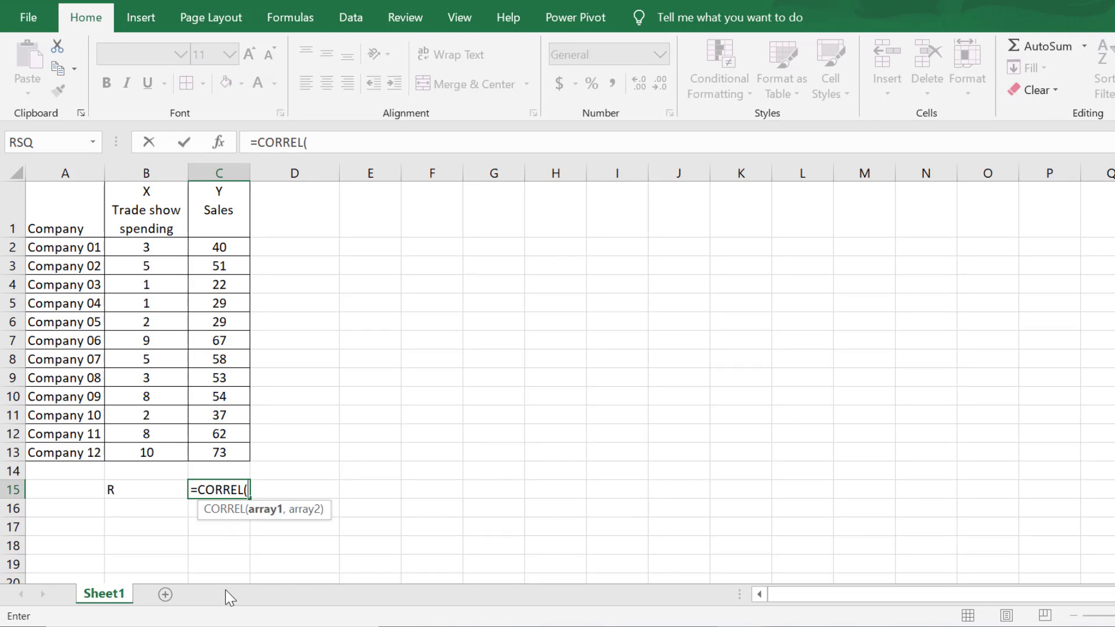
pyautogui.press('Escape')
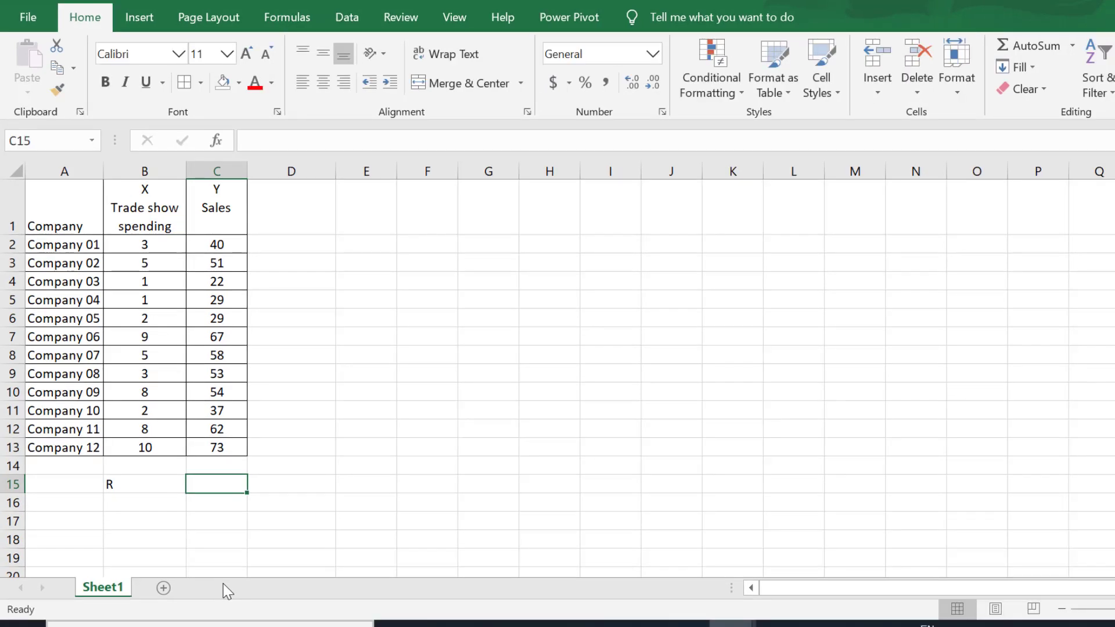
# Step: Insert CORREL into C15 from More Functions > Statistical and ready its Array1 box
pyautogui.click(285, 22)
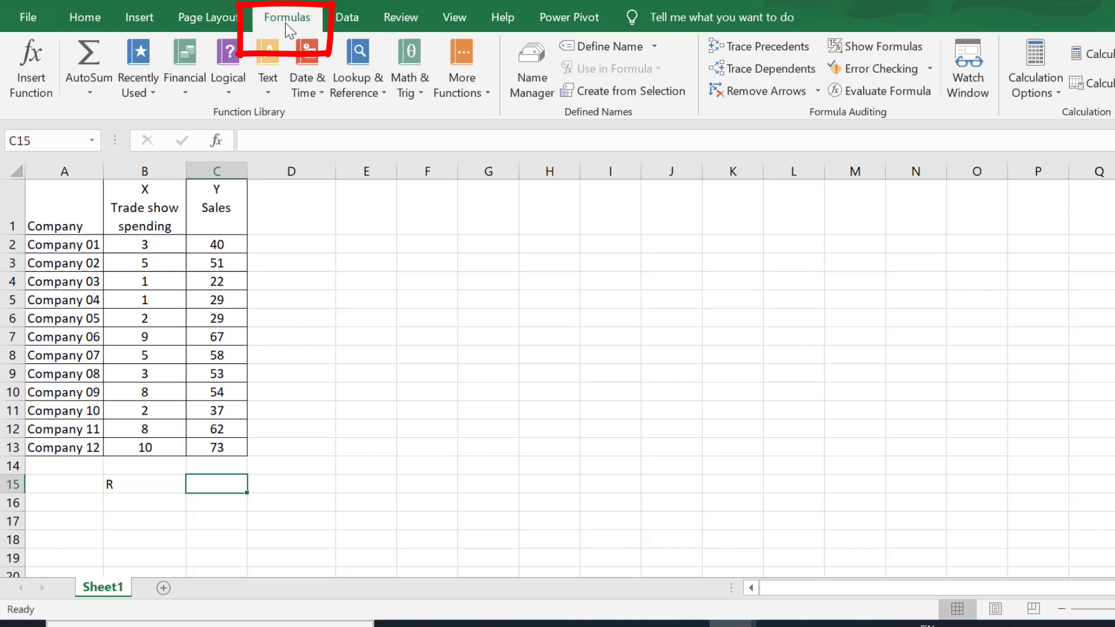
pyautogui.click(462, 90)
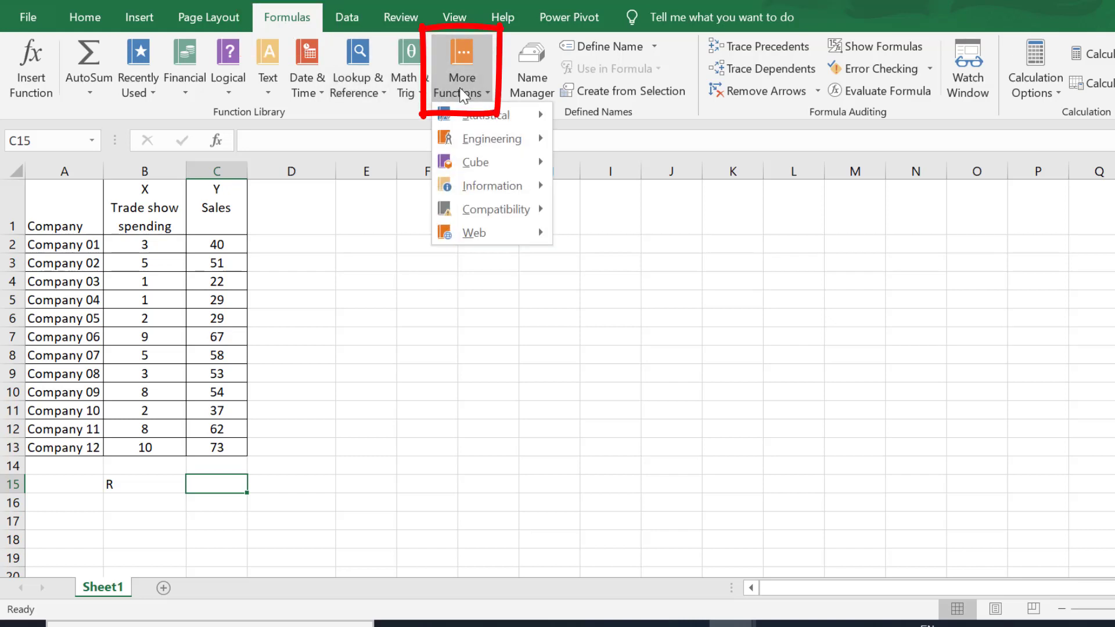
pyautogui.moveTo(477, 120)
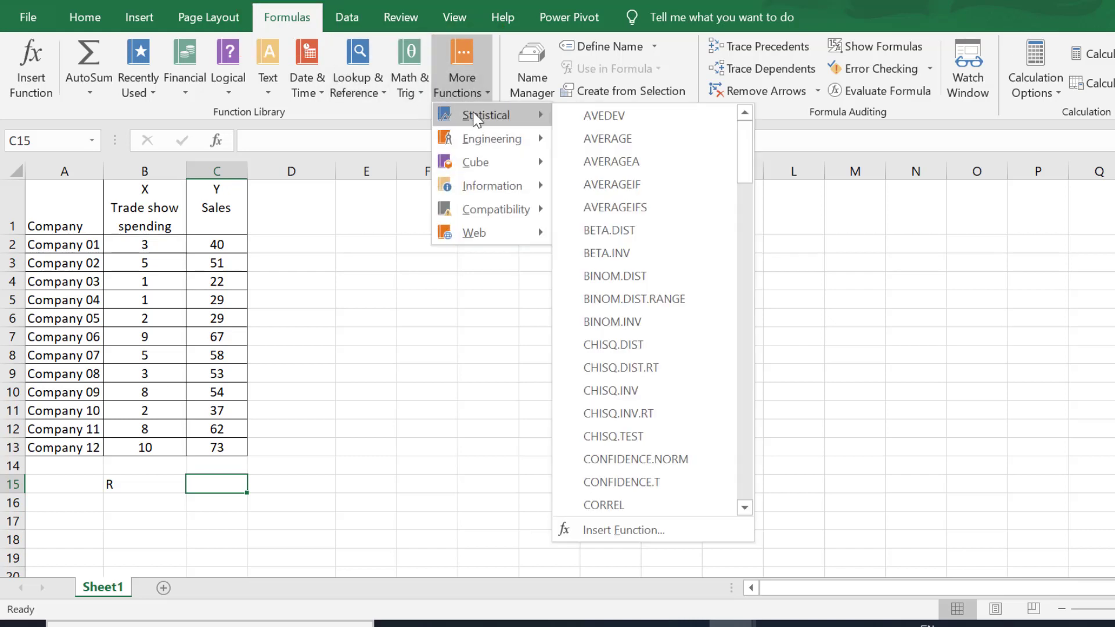
pyautogui.scroll(-1, 669, 337)
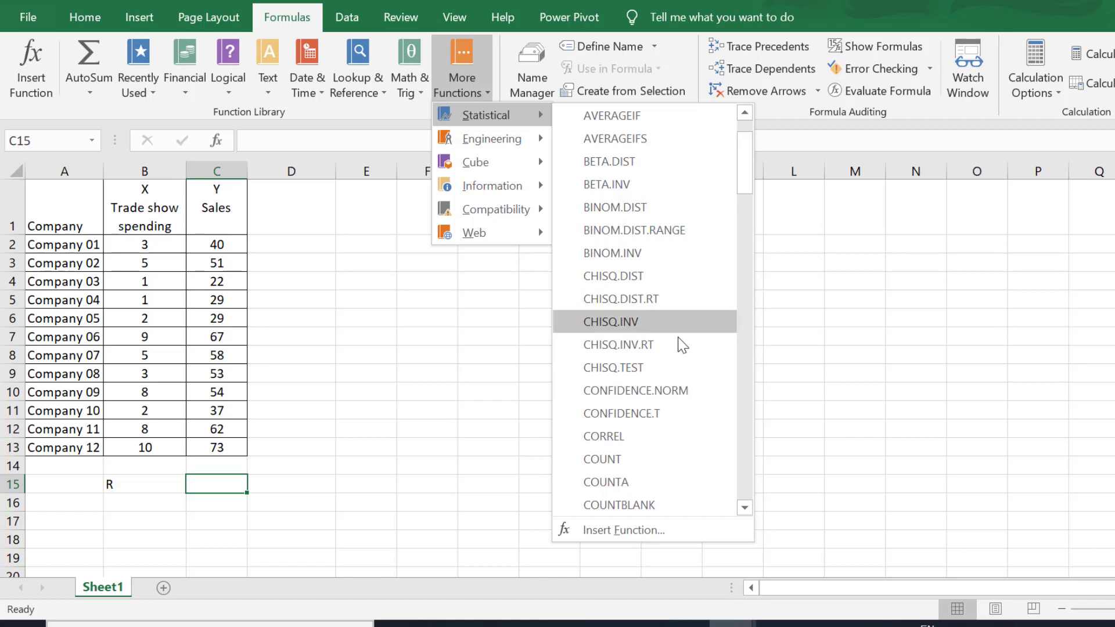
pyautogui.click(616, 437)
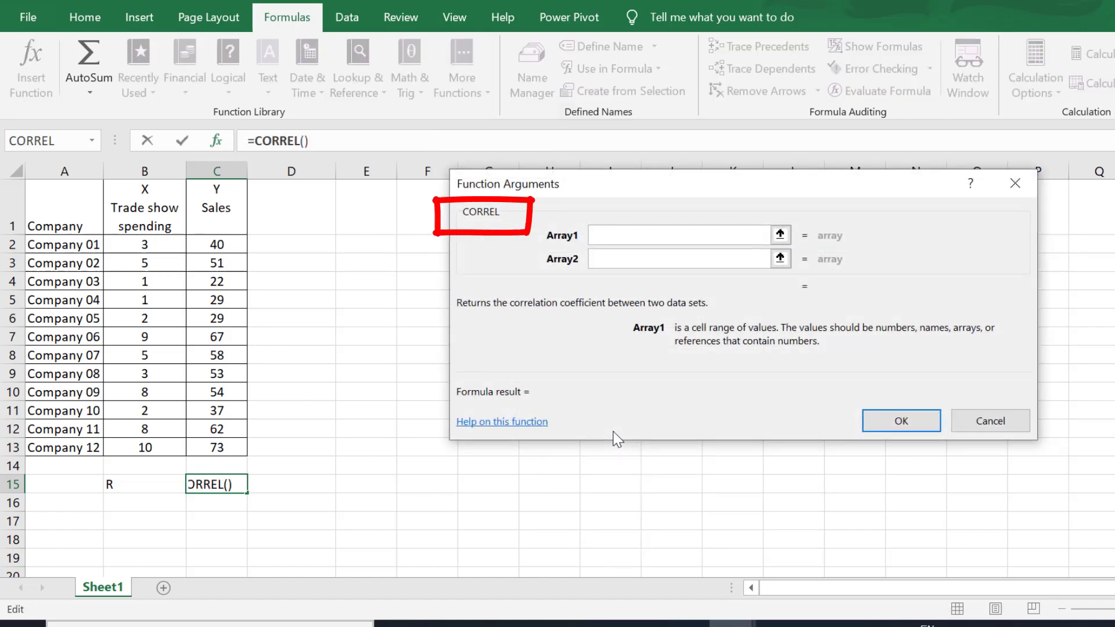
pyautogui.click(617, 235)
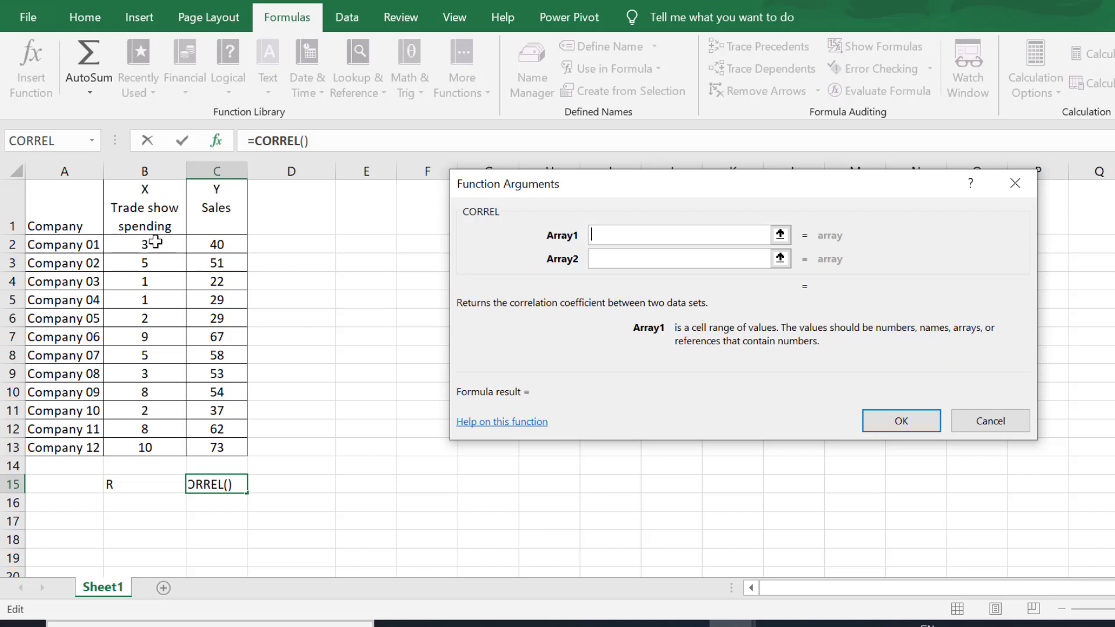
# Step: Set CORREL's Array1 to B2:B13 and Array2 to C2:C13, previewing 0.91891996
pyautogui.moveTo(155, 243)
pyautogui.mouseDown()
pyautogui.moveTo(149, 310)
pyautogui.moveTo(165, 452)
pyautogui.mouseUp()
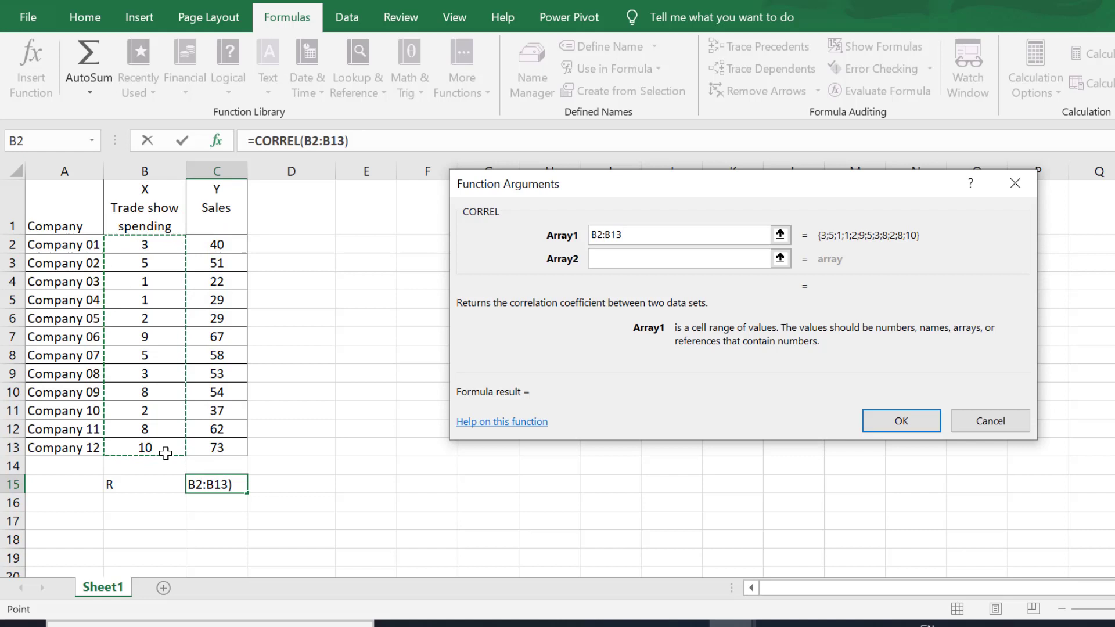
pyautogui.click(603, 261)
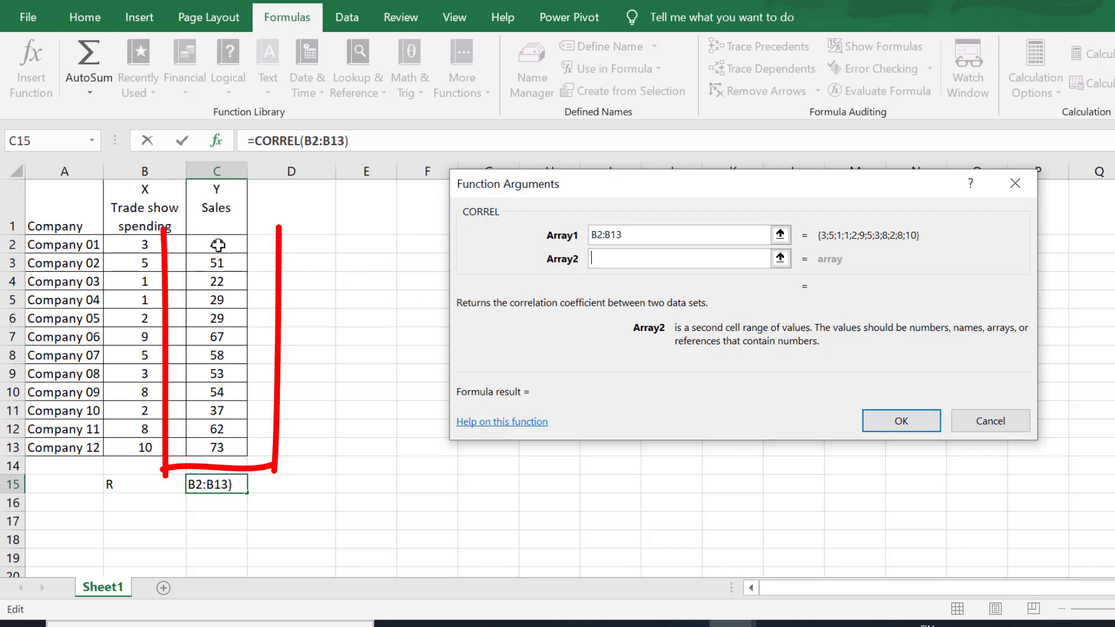
pyautogui.moveTo(219, 249); pyautogui.dragTo(214, 448)
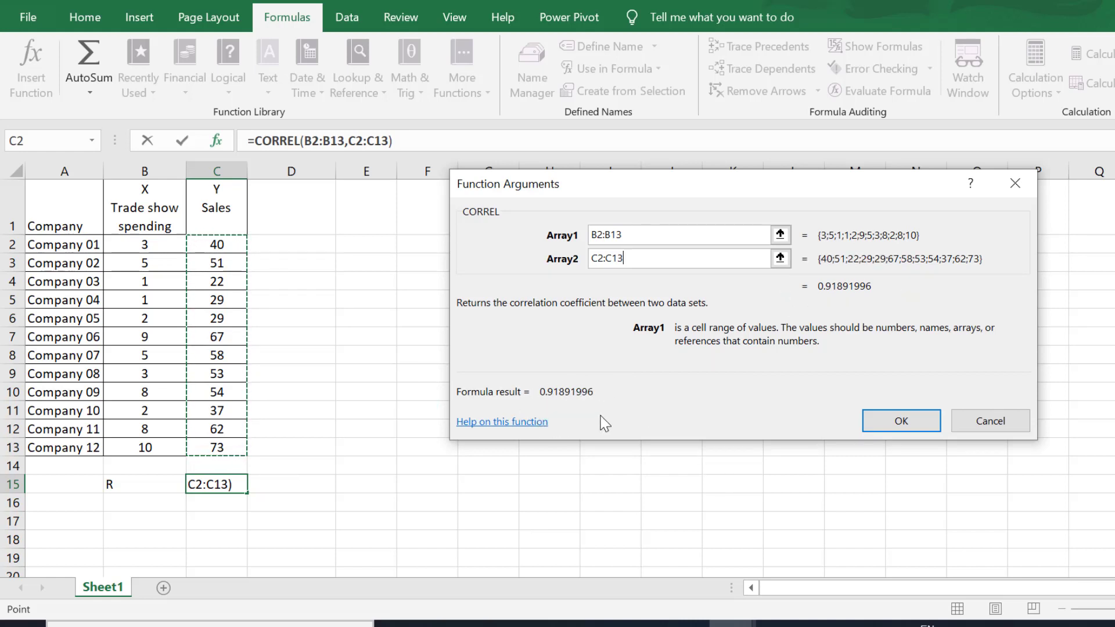
pyautogui.click(505, 424)
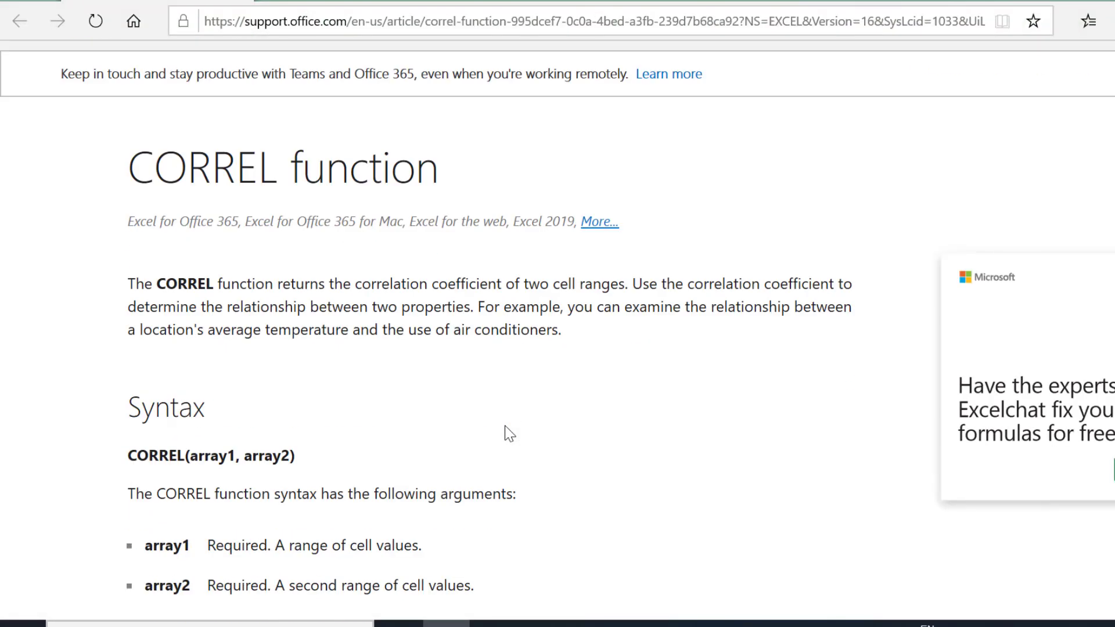
pyautogui.scroll(-3, 916, 549)
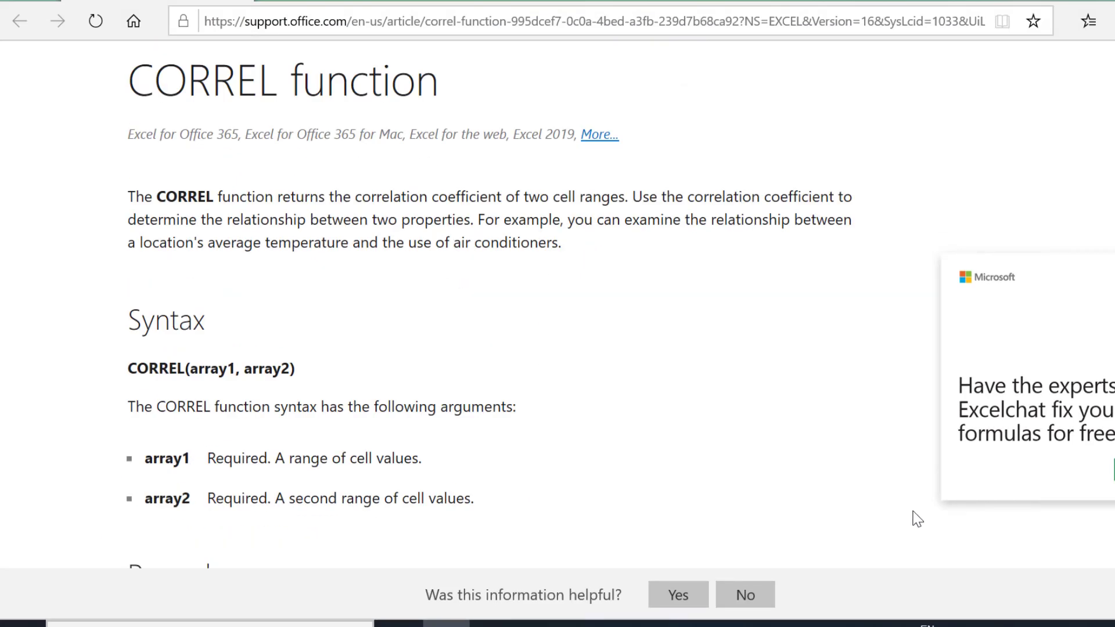
pyautogui.scroll(-3, 918, 518)
pyautogui.scroll(-3, 917, 519)
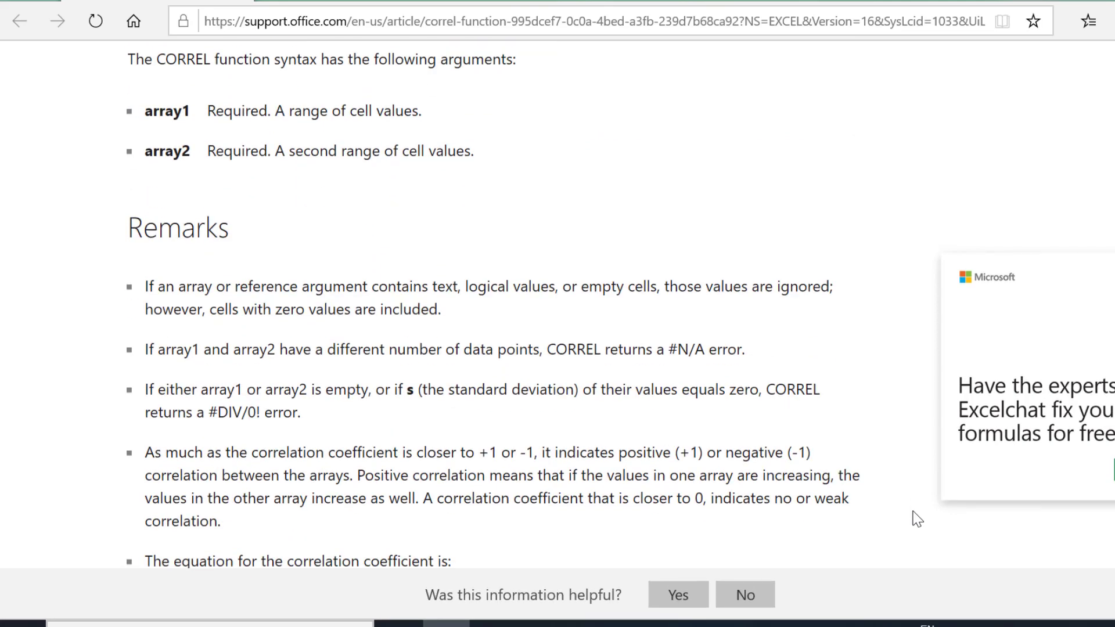
pyautogui.scroll(-1, 917, 519)
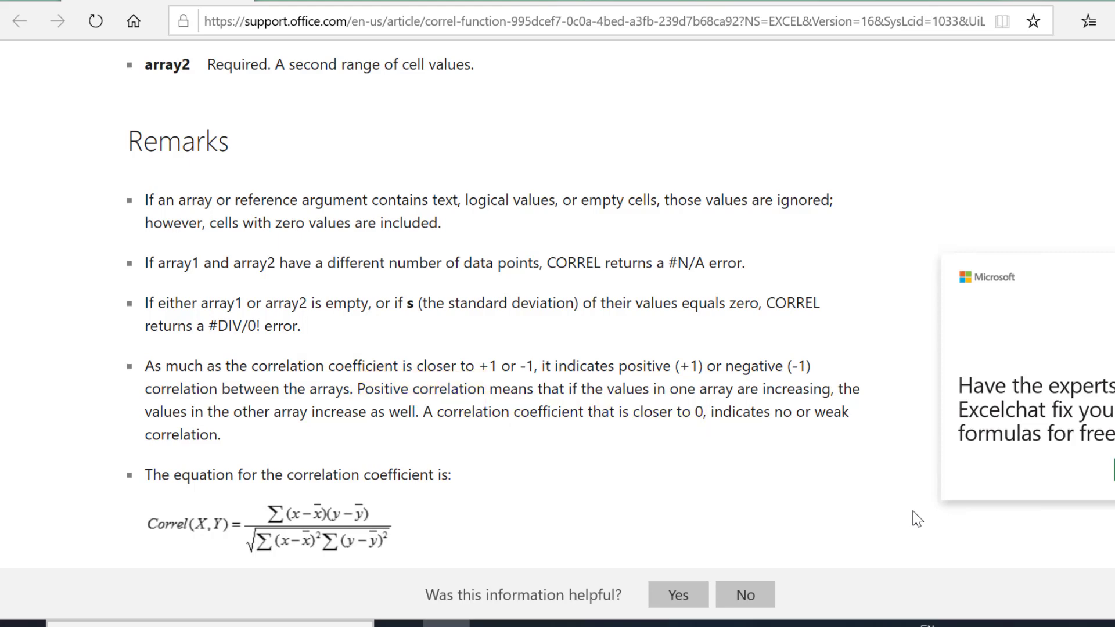
pyautogui.scroll(-5, 917, 519)
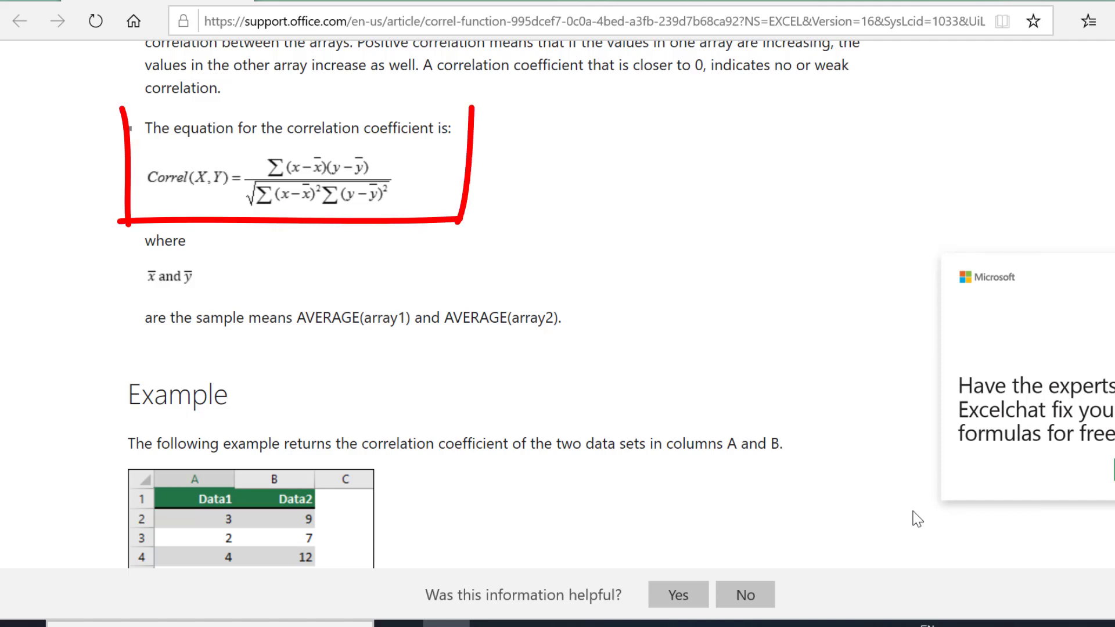
pyautogui.scroll(-1, 918, 519)
pyautogui.scroll(-1, 917, 518)
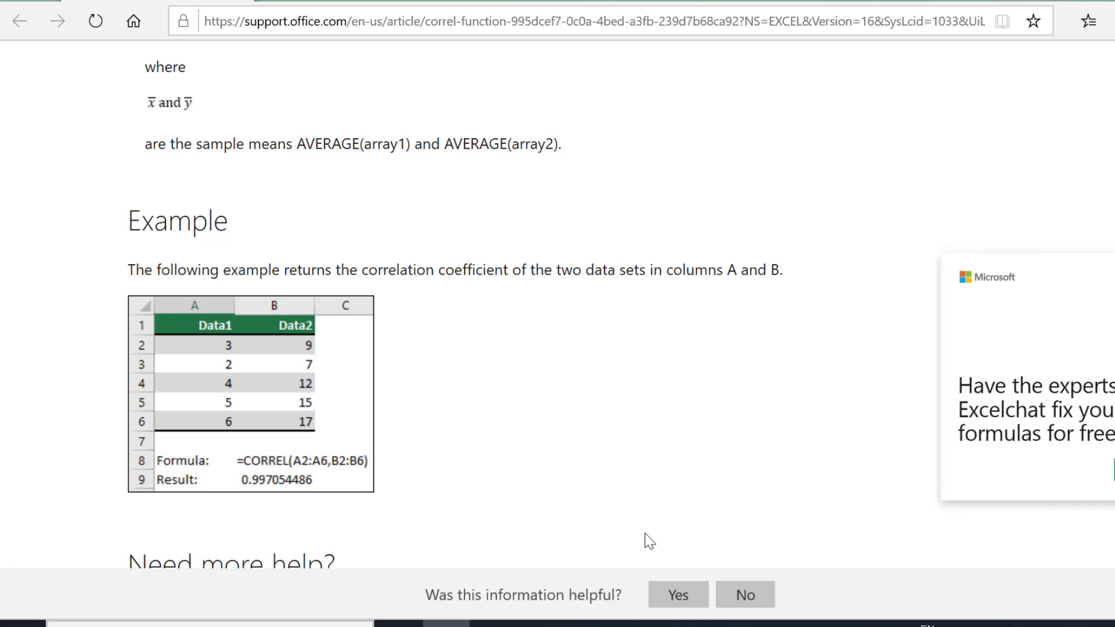
pyautogui.hotkey('alt', 'Tab')
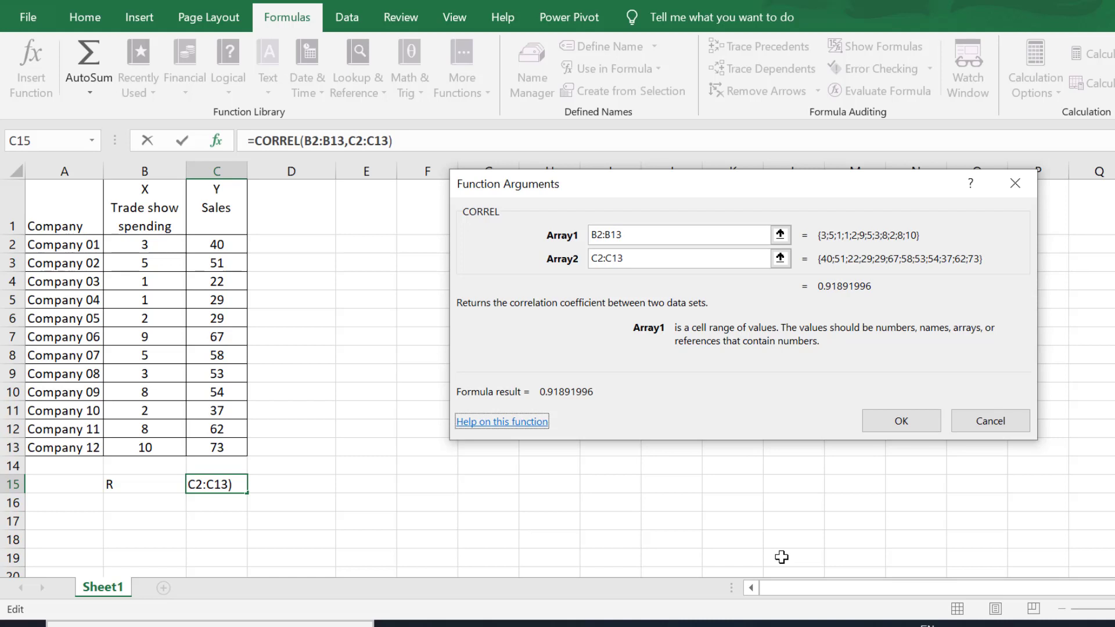
# Step: Confirm the CORREL formula so C15 shows 0.91892, and label B16 R2
pyautogui.click(901, 420)
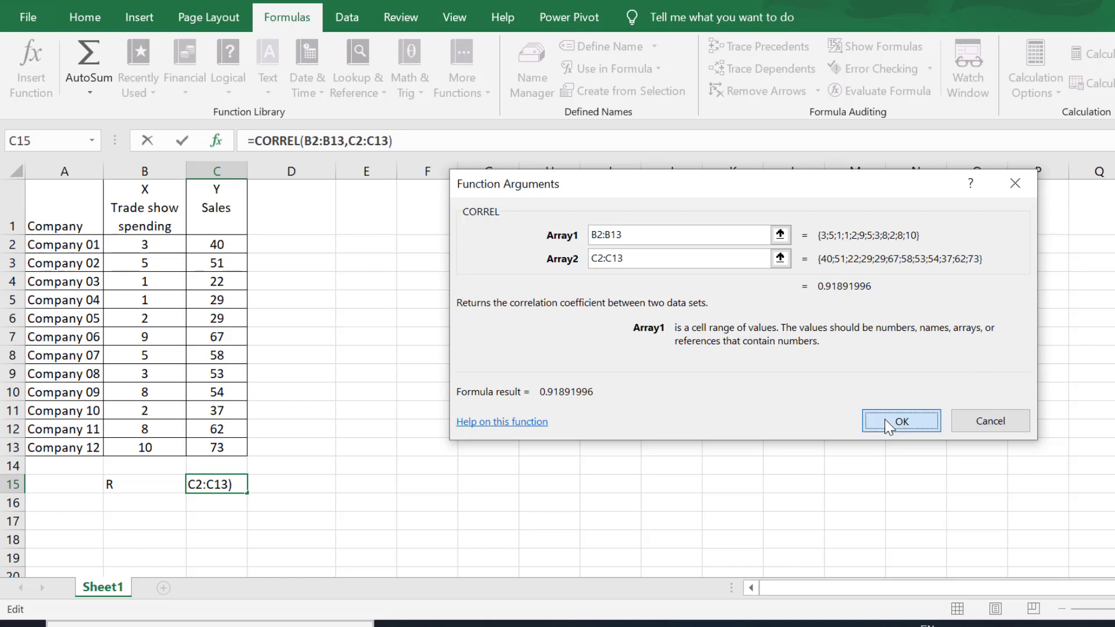
pyautogui.click(165, 509)
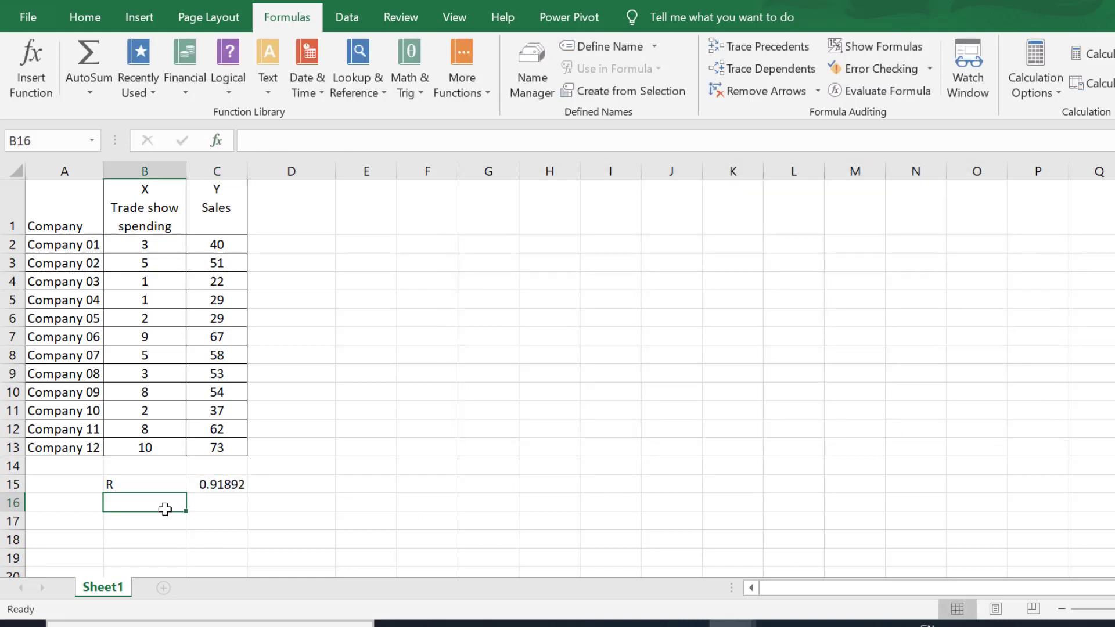
pyautogui.write('R2')
pyautogui.press('Return')
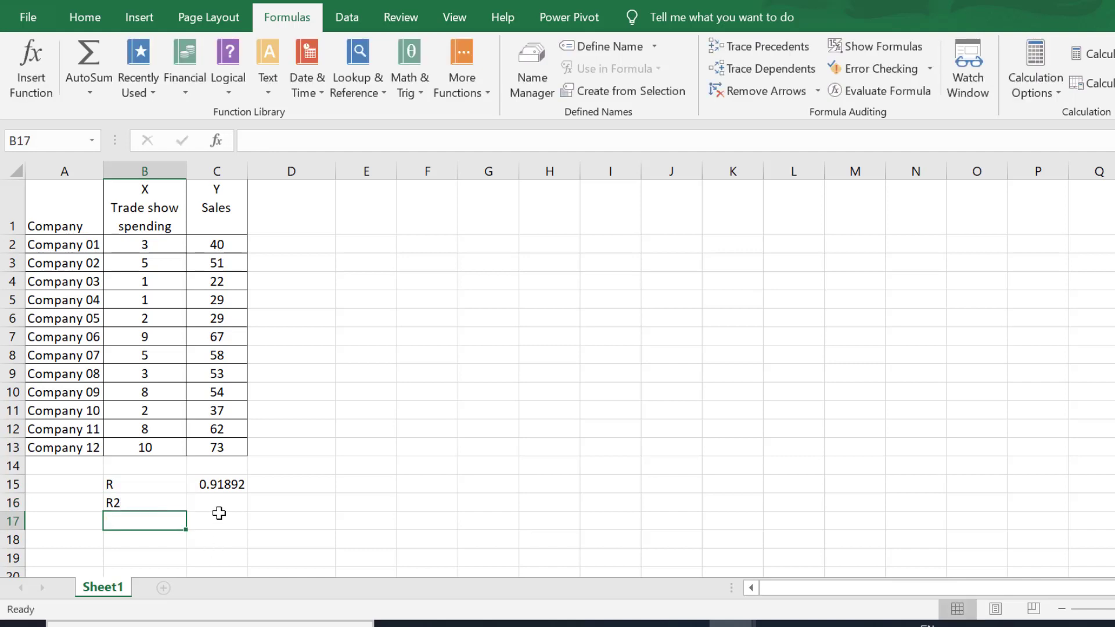
# Step: Enter =C15^2 in C16 to square R, giving 0.844414
pyautogui.click(224, 503)
pyautogui.write('=')
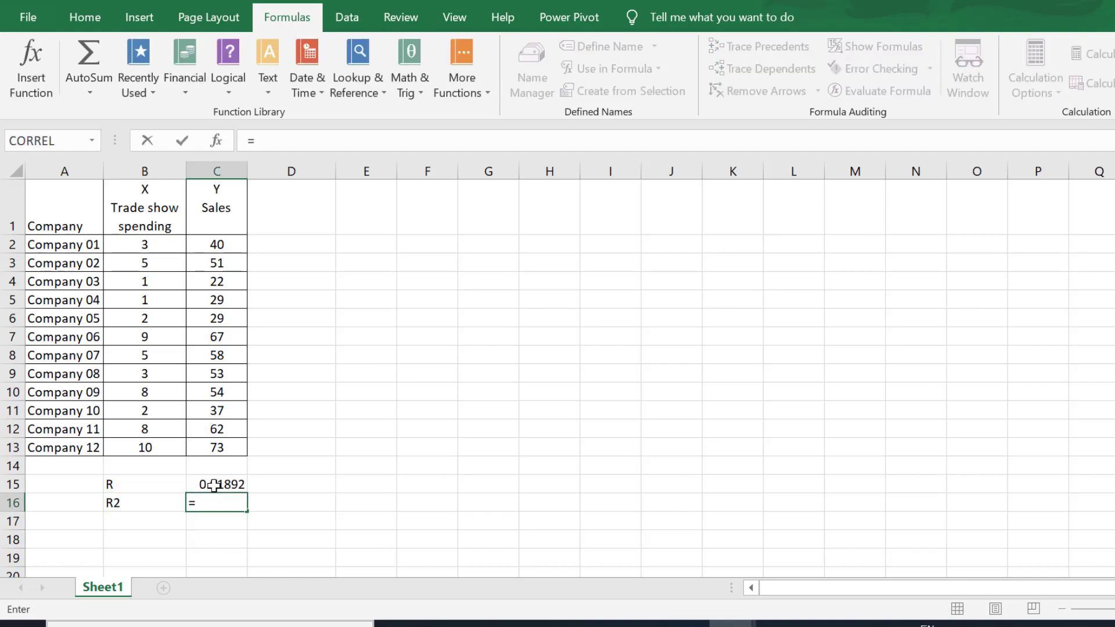
pyautogui.click(214, 486)
pyautogui.click(304, 146)
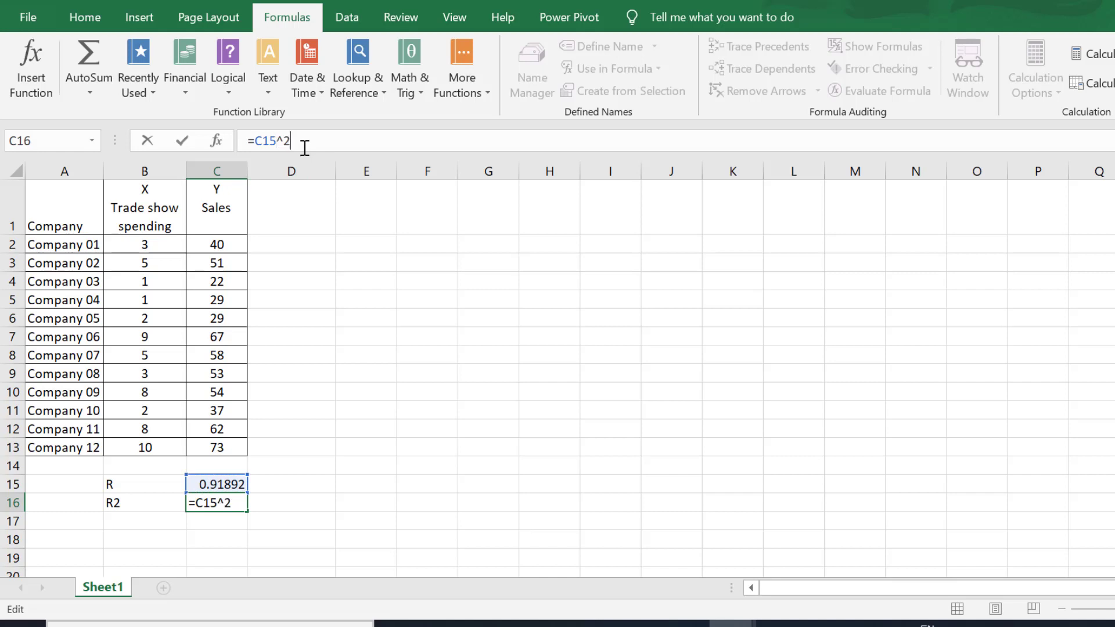
pyautogui.press('Return')
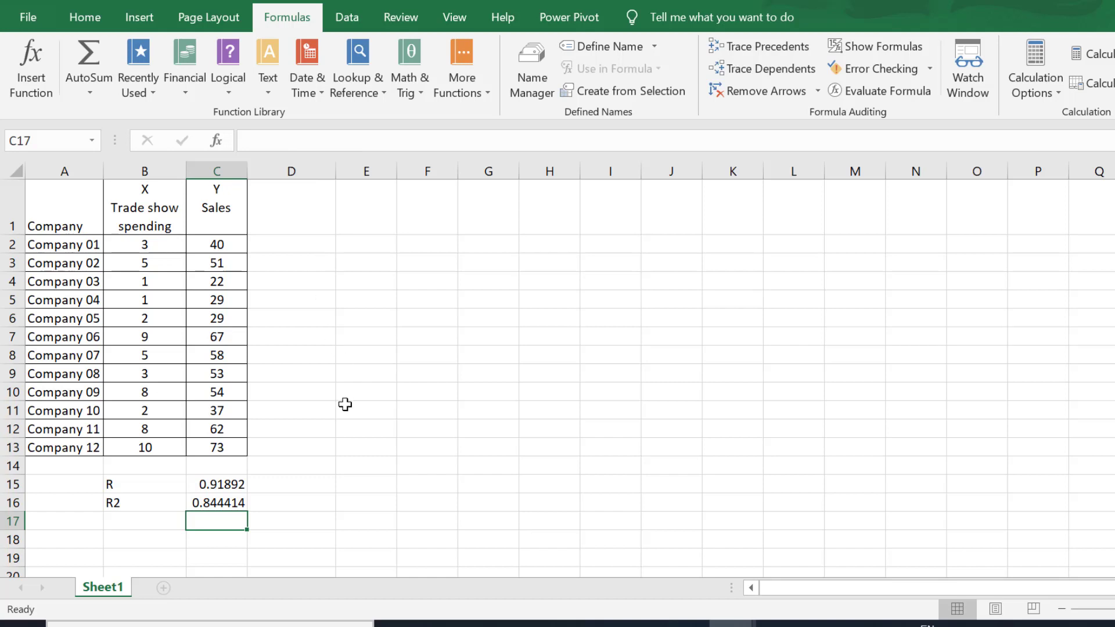
# Step: Replace C16 with =POWER(C15,2), still returning 0.844414
pyautogui.press('Up')
pyautogui.write('=')
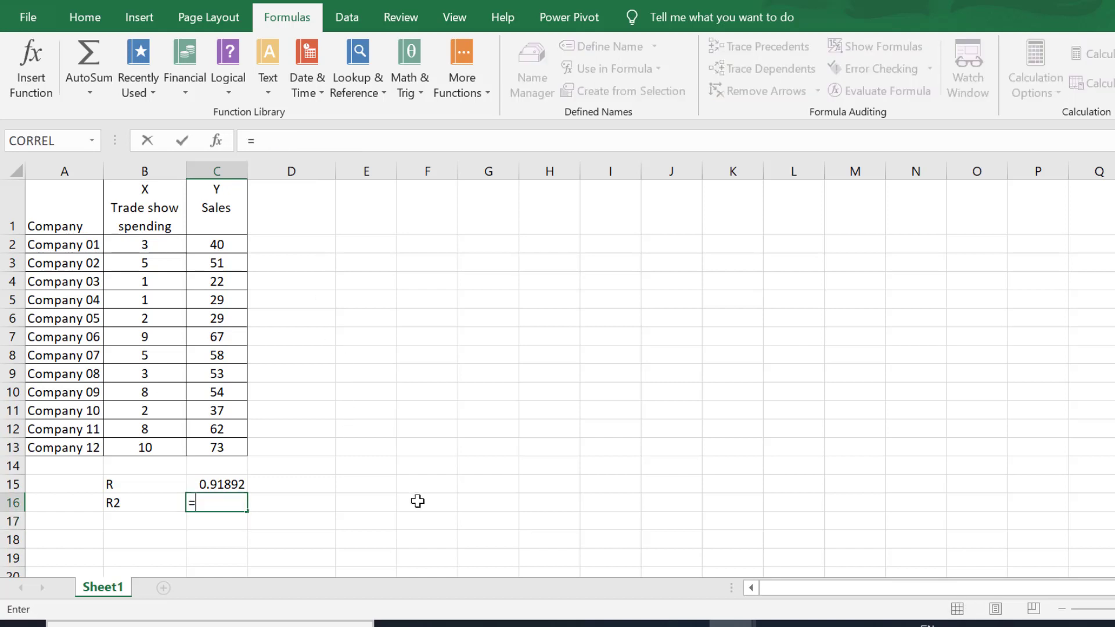
pyautogui.write('POWE')
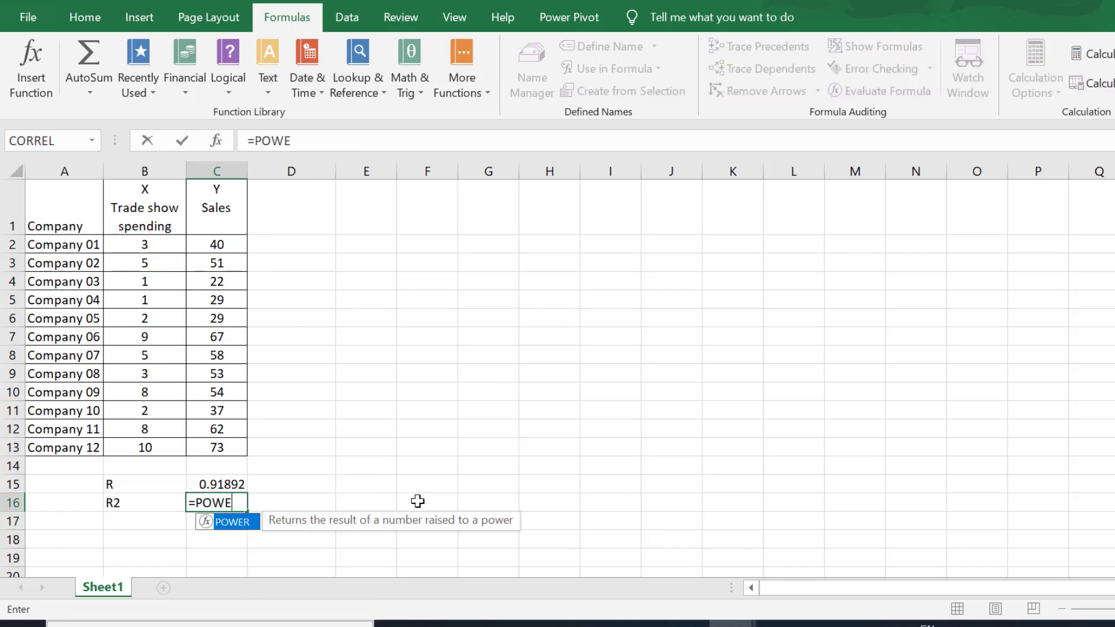
pyautogui.write('R(')
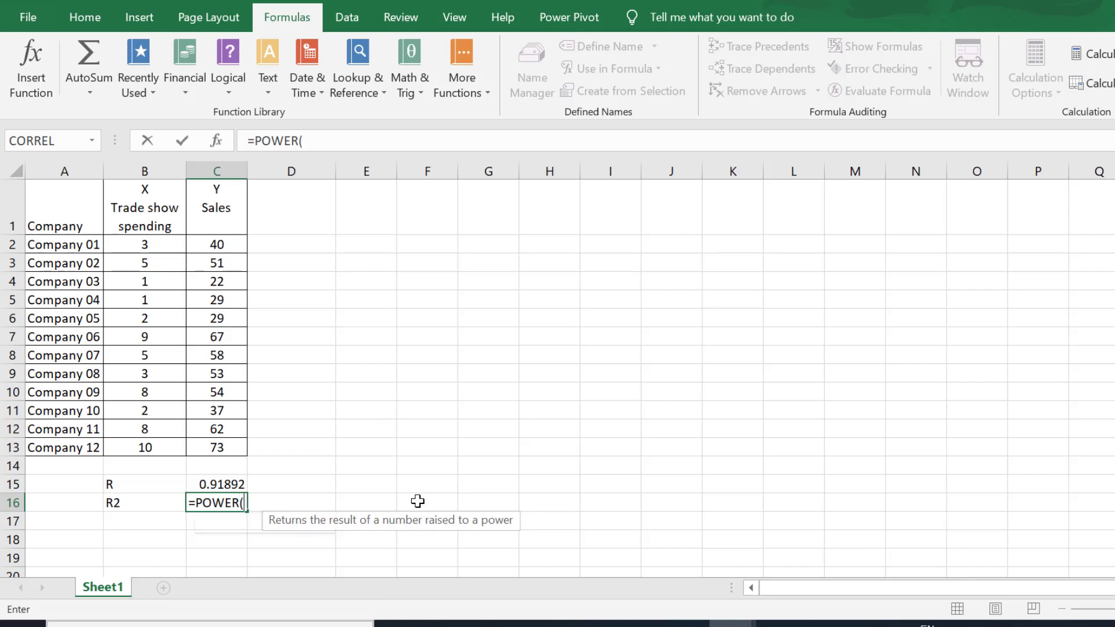
pyautogui.click(218, 485)
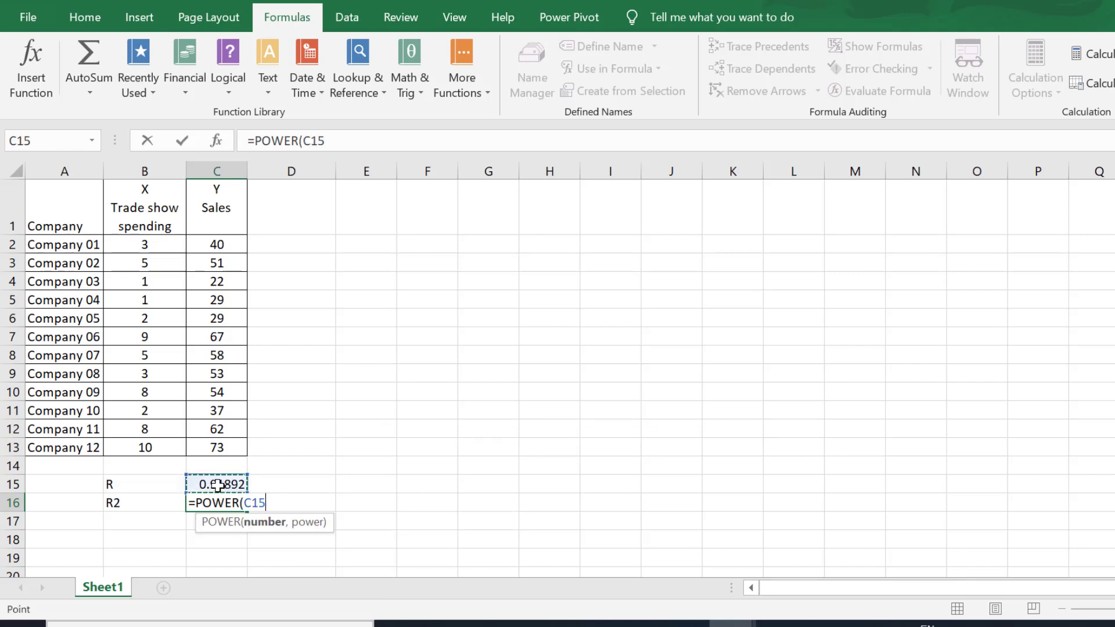
pyautogui.write(',2')
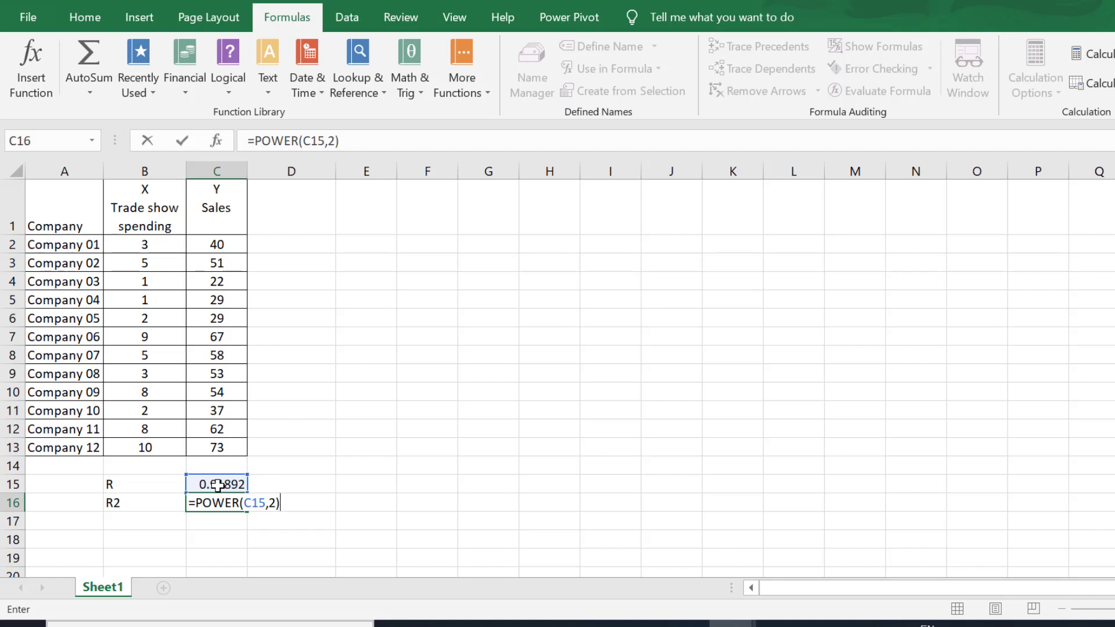
pyautogui.press('Return')
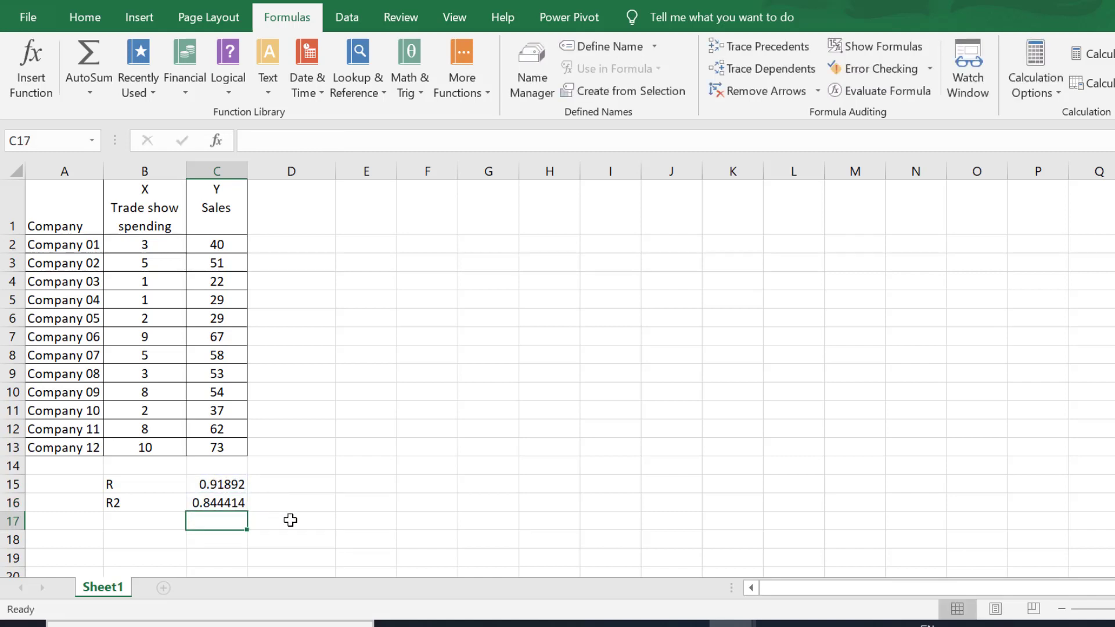